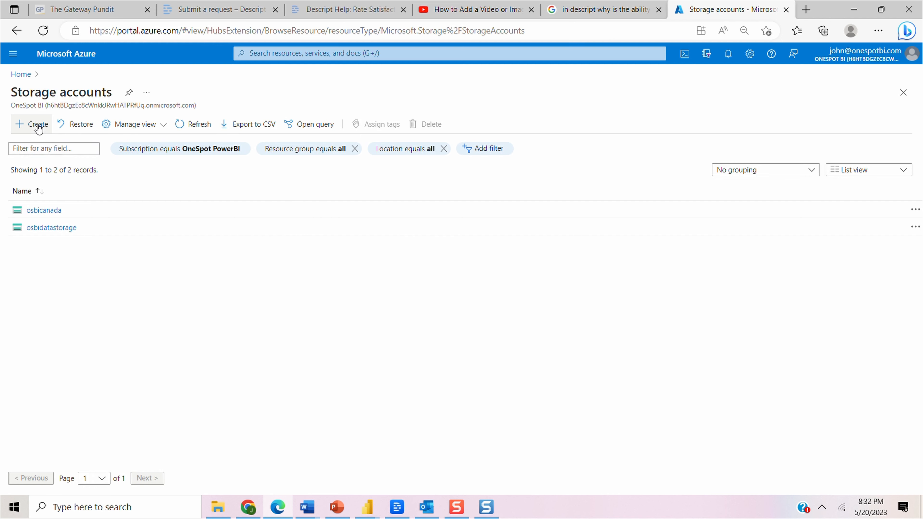
Start a new storage account under the OneSpot PowerBI subscription and create a resource group named DemoContainer for it.
click(400, 275)
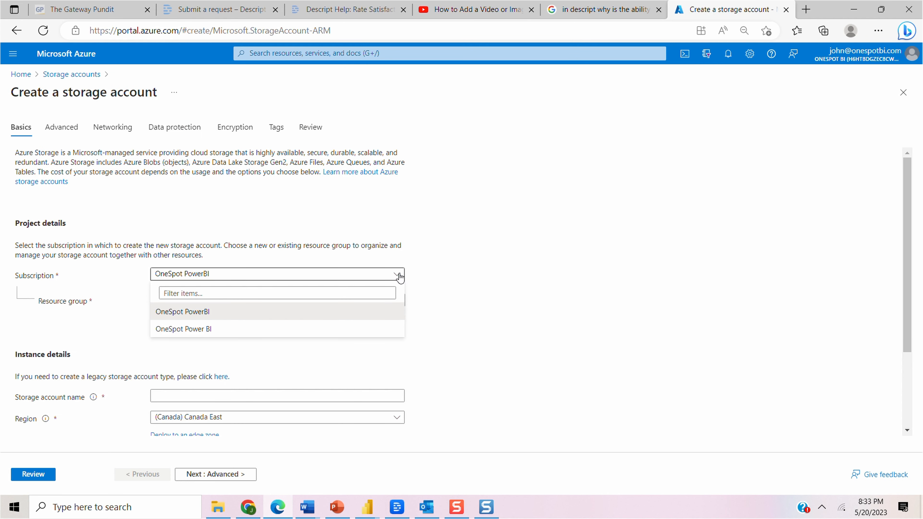
click(481, 278)
click(272, 303)
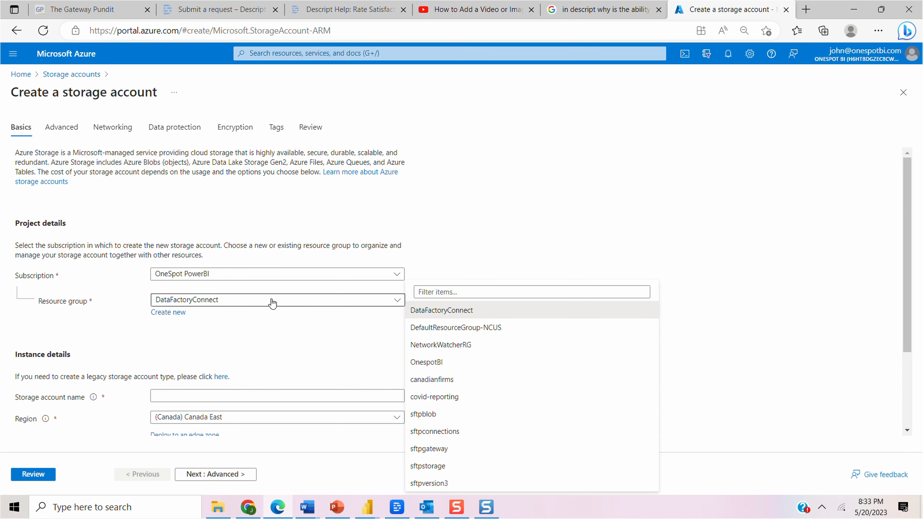
click(555, 161)
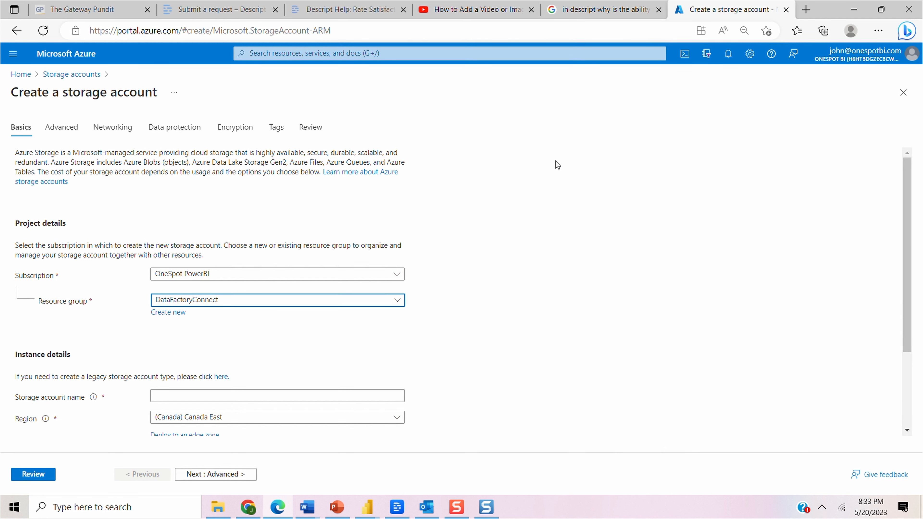
click(164, 313)
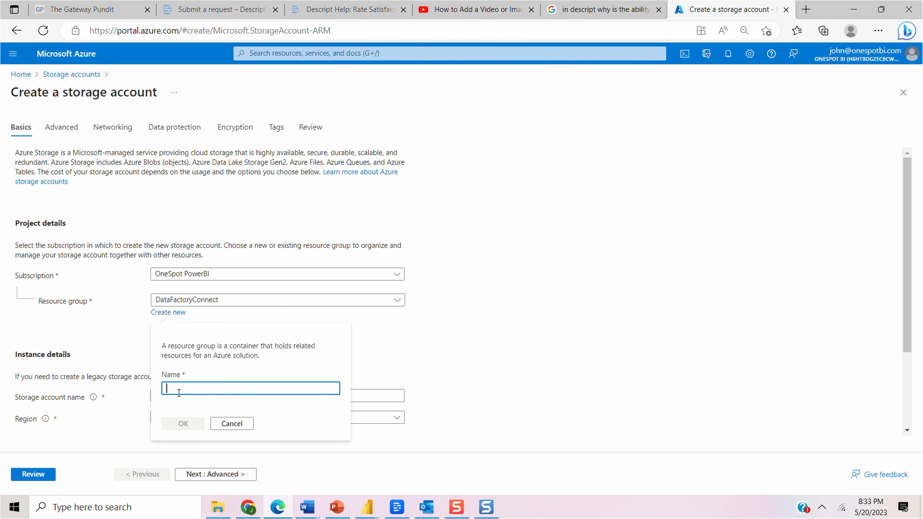
text(DemoContainer)
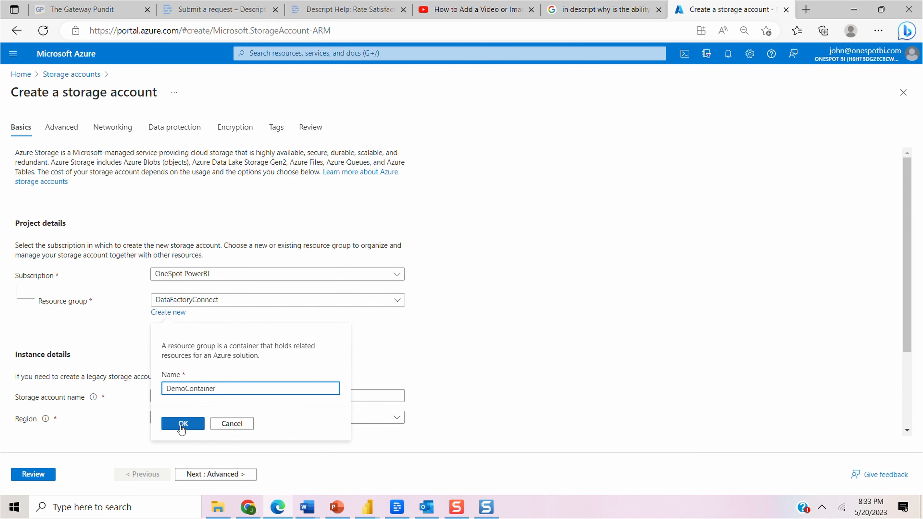
click(182, 423)
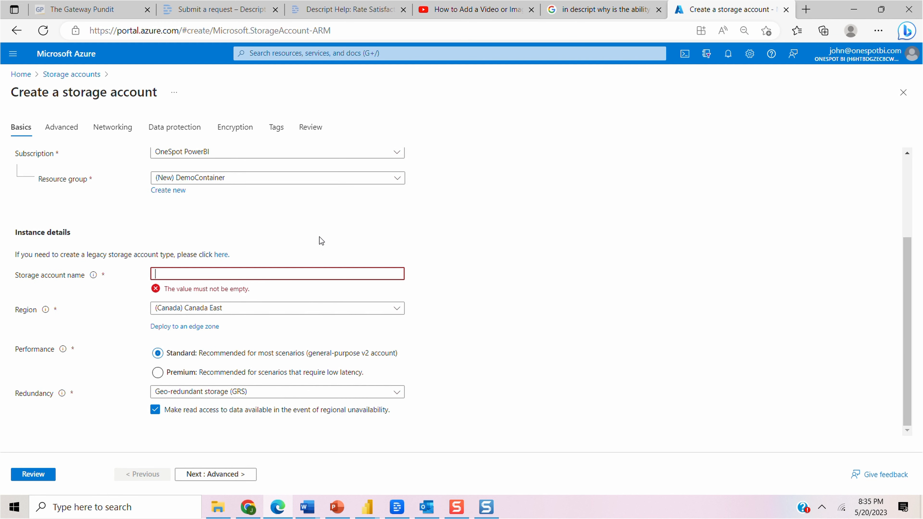
Name the storage account ndexdemocontainer and keep its region as (Canada) Canada East.
text(nde)
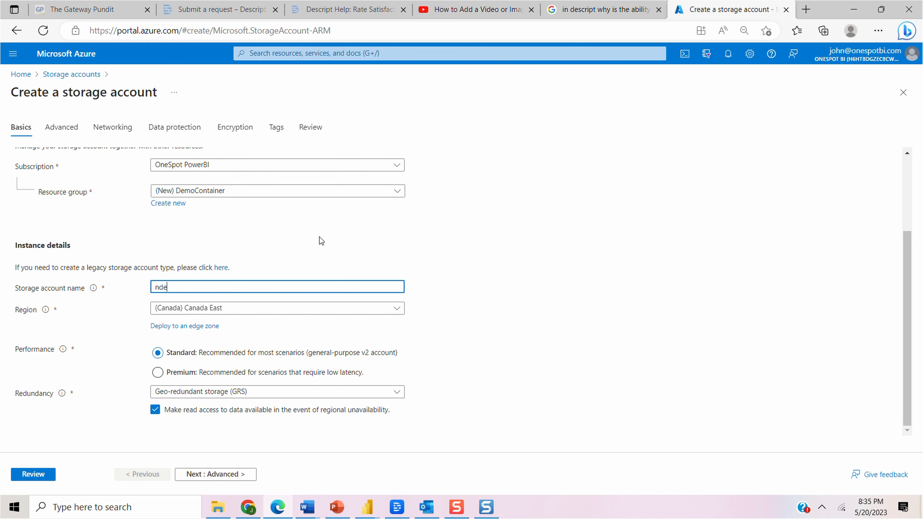
text(xdemocontainer)
click(396, 310)
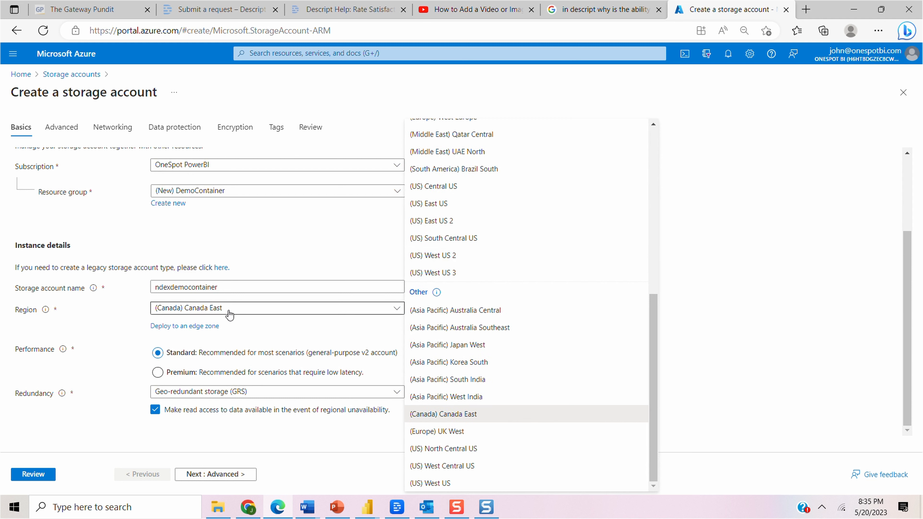
click(241, 311)
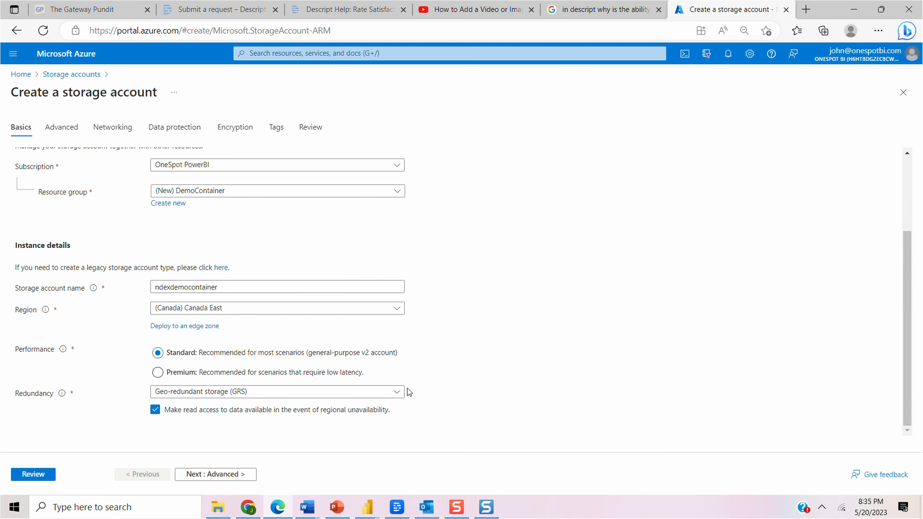
Set the storage account's redundancy to Locally-redundant storage (LRS) and proceed to the advanced settings.
click(400, 398)
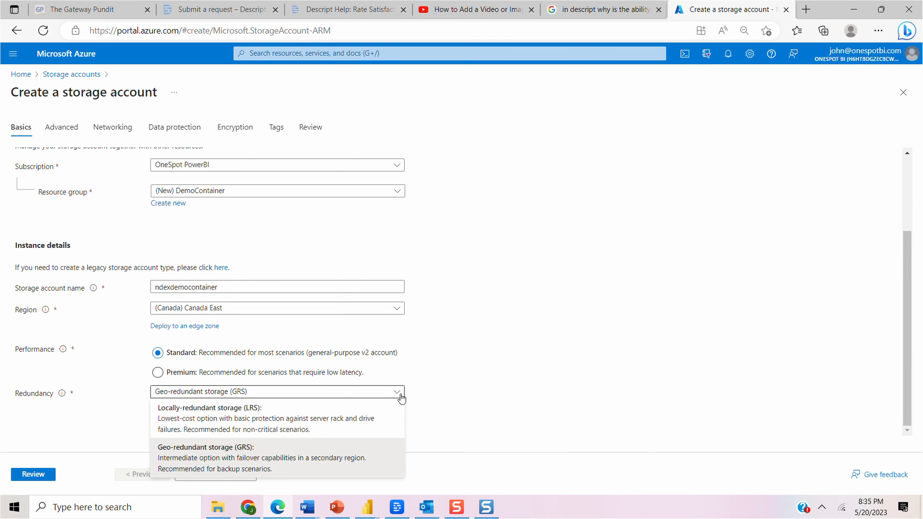
click(271, 419)
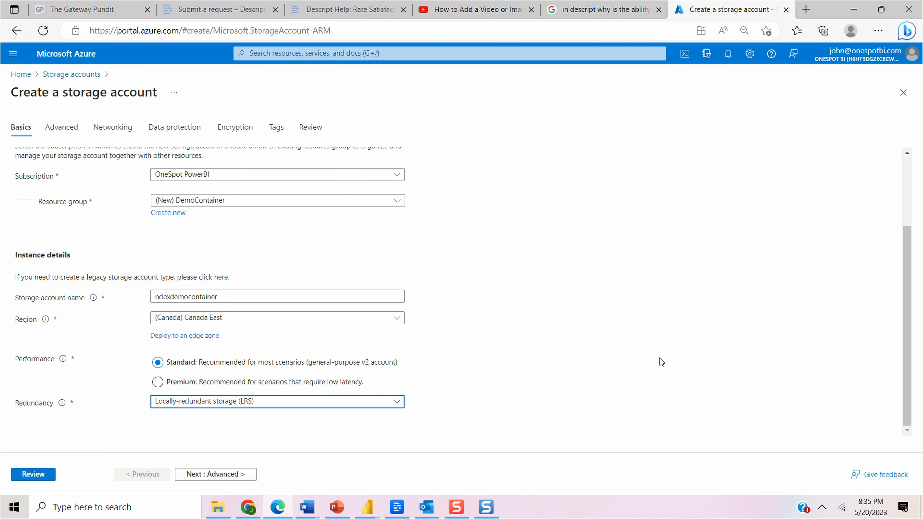
click(199, 475)
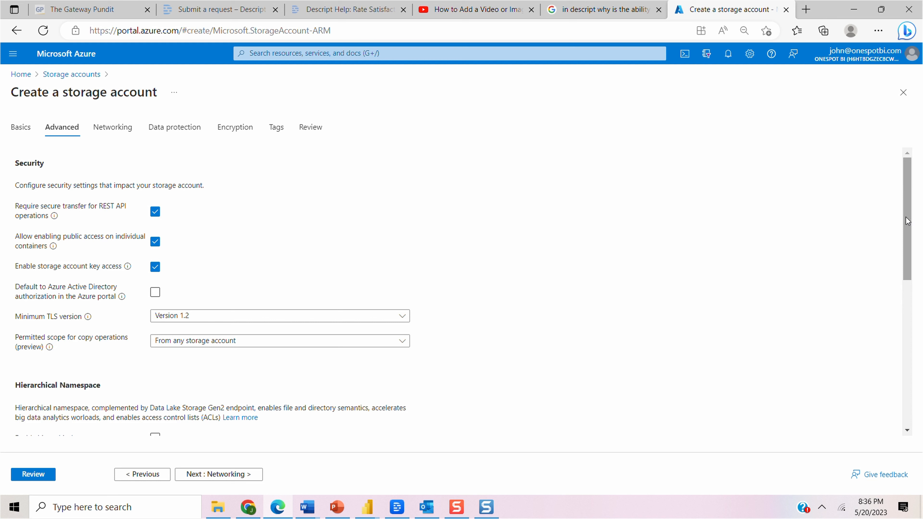
Enable the hierarchical namespace and SFTP access for the new storage account.
drag(906, 220, 906, 331)
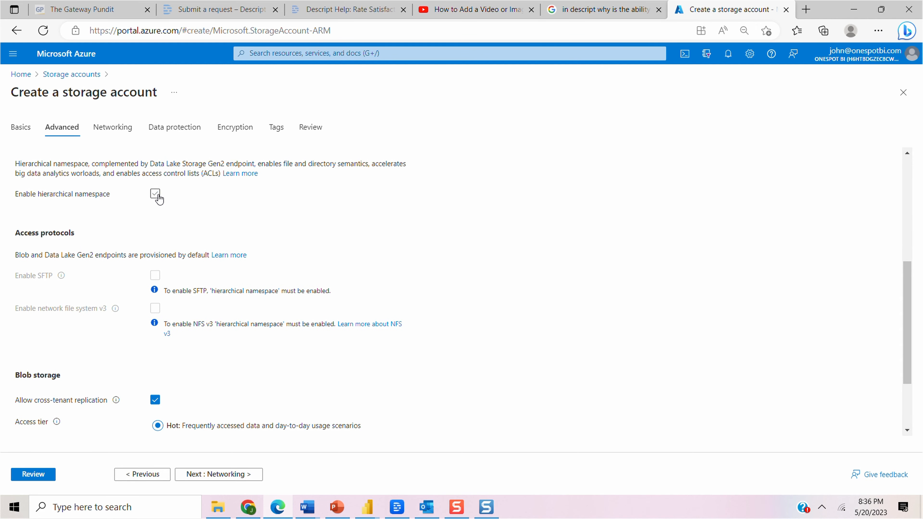
click(156, 196)
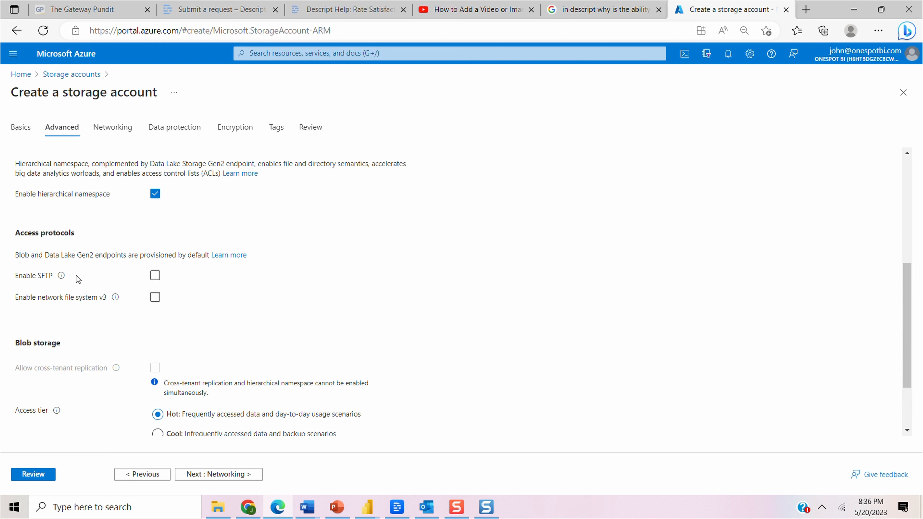
click(156, 280)
scroll(901, 418, down, 2)
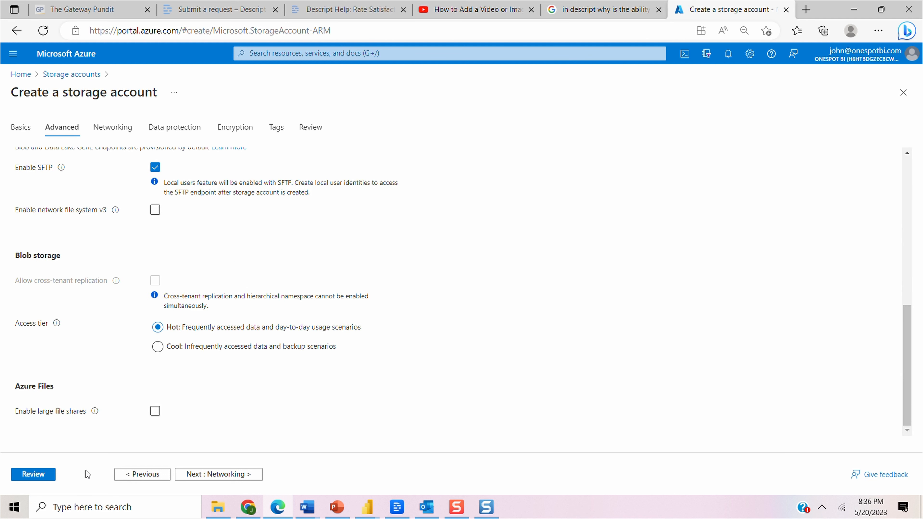
Accept the remaining default settings, review the configuration and create the storage account.
click(205, 475)
click(33, 469)
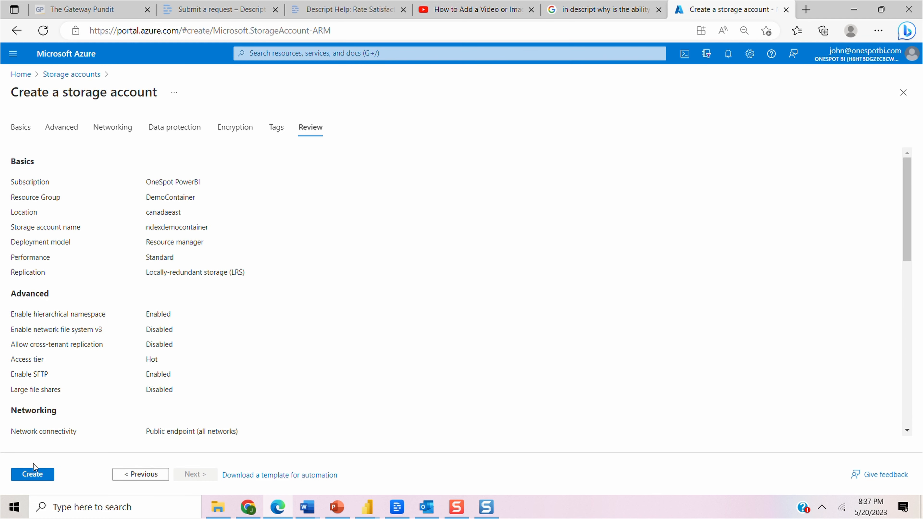
click(23, 478)
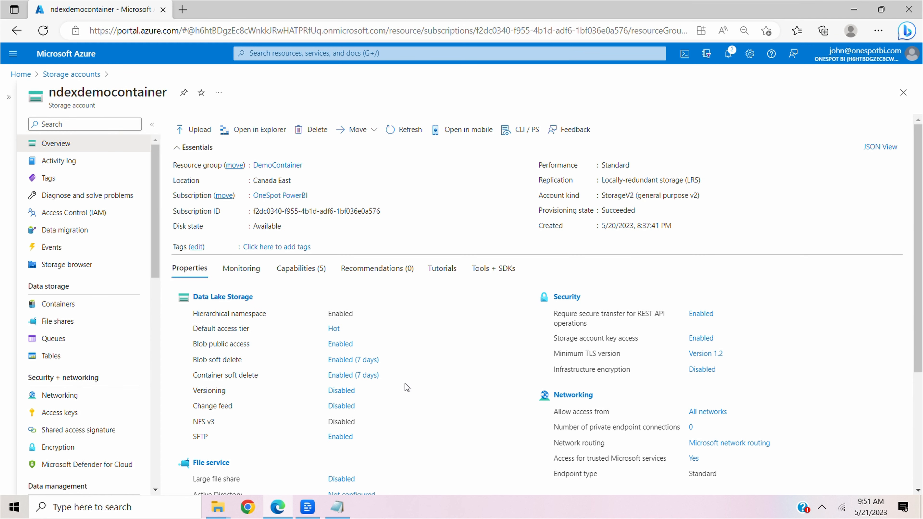
Create a container named accounts with private access in the ndexdemocontainer storage account.
click(56, 306)
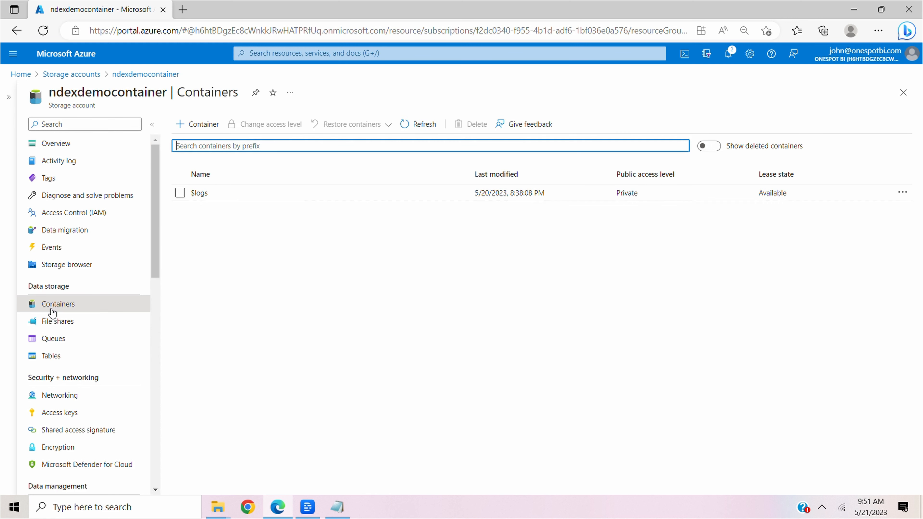
click(201, 127)
click(797, 126)
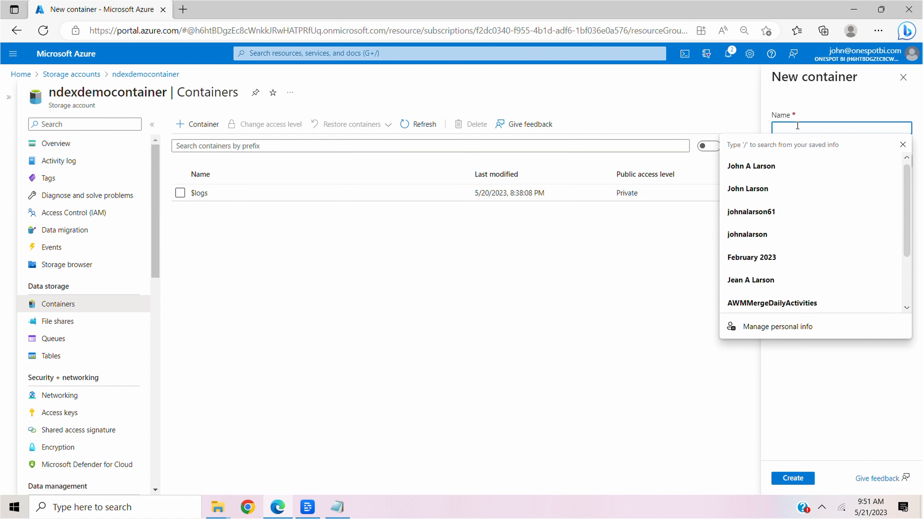
text(accoun)
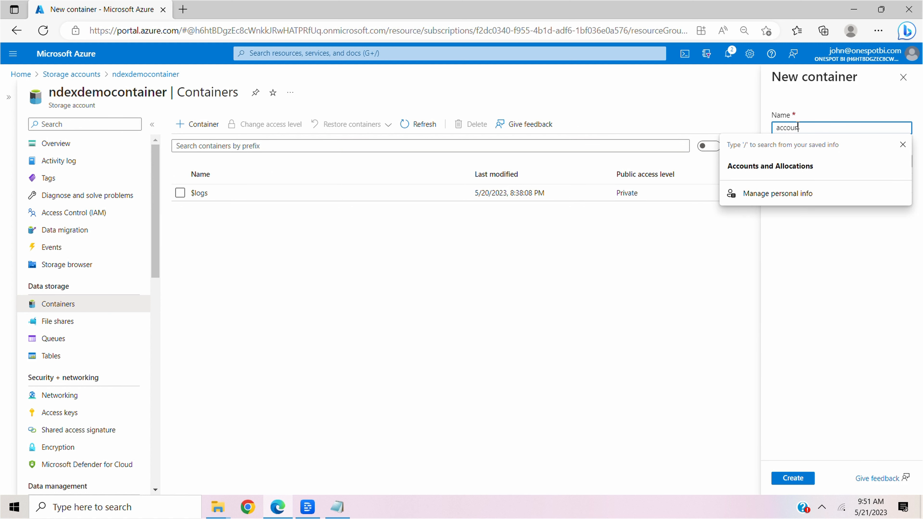
text(ts)
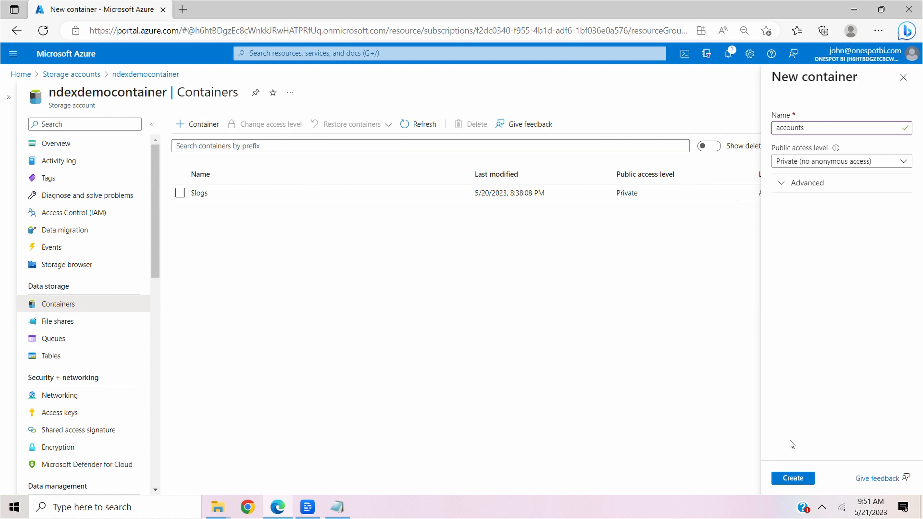
click(791, 477)
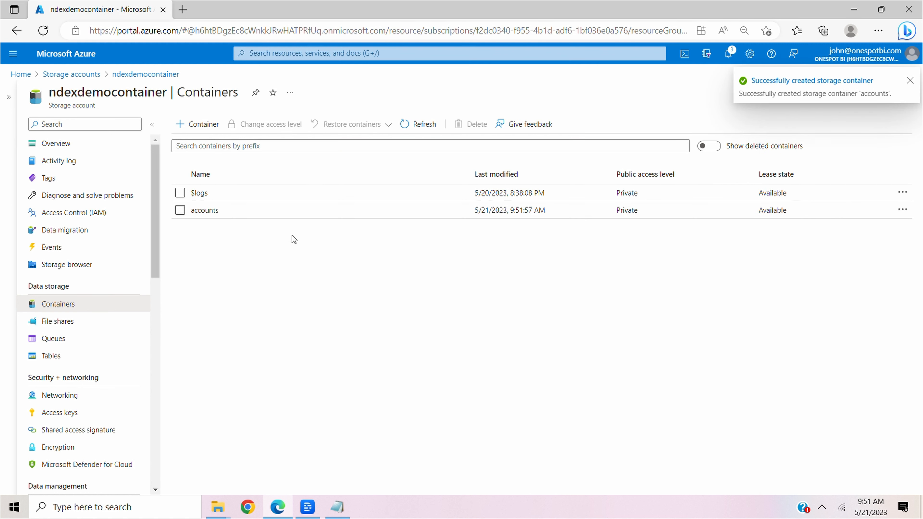
Add a directory named uploads inside the accounts container.
click(205, 210)
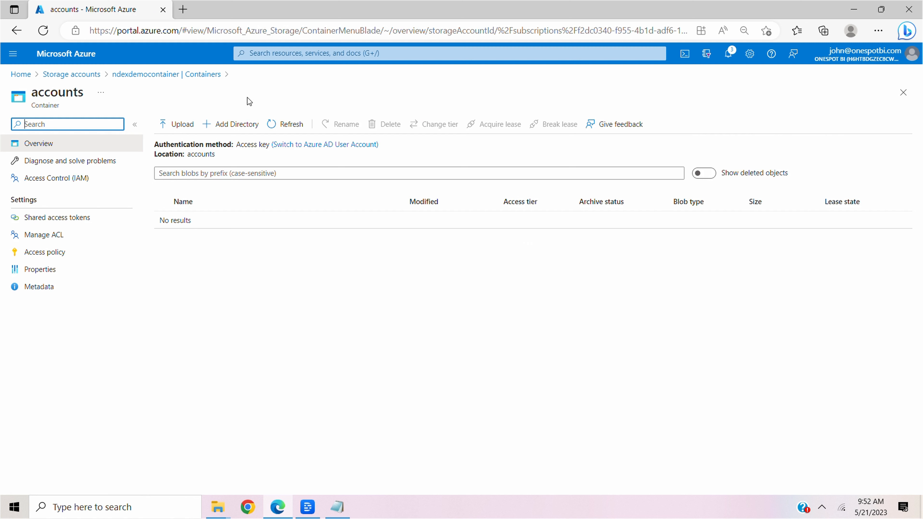
click(237, 124)
text(uploads)
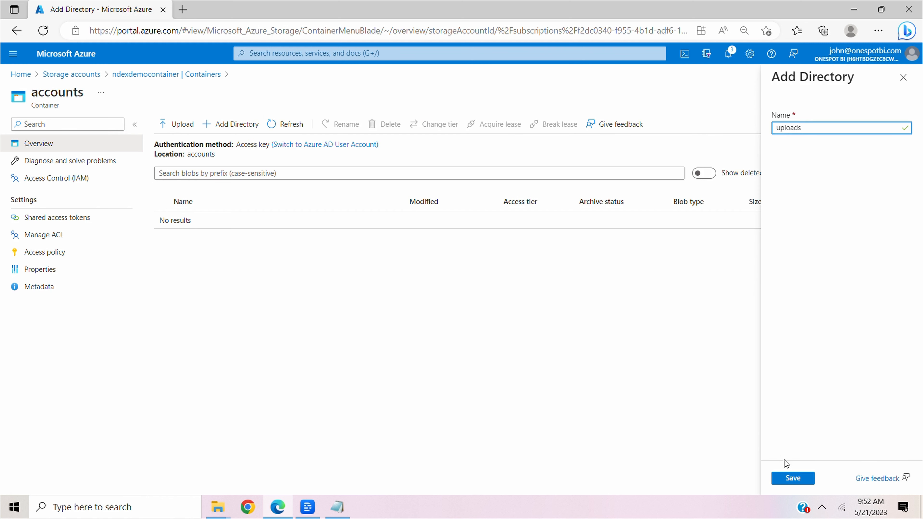
click(794, 477)
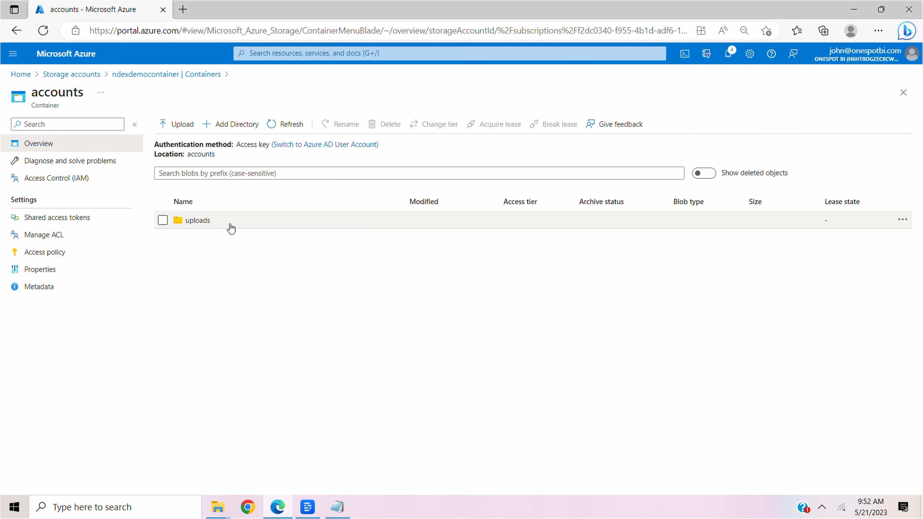
In the storage account's SFTP settings, start a local user named ndexdemo with SSH password authentication and continue to its container permissions.
click(140, 74)
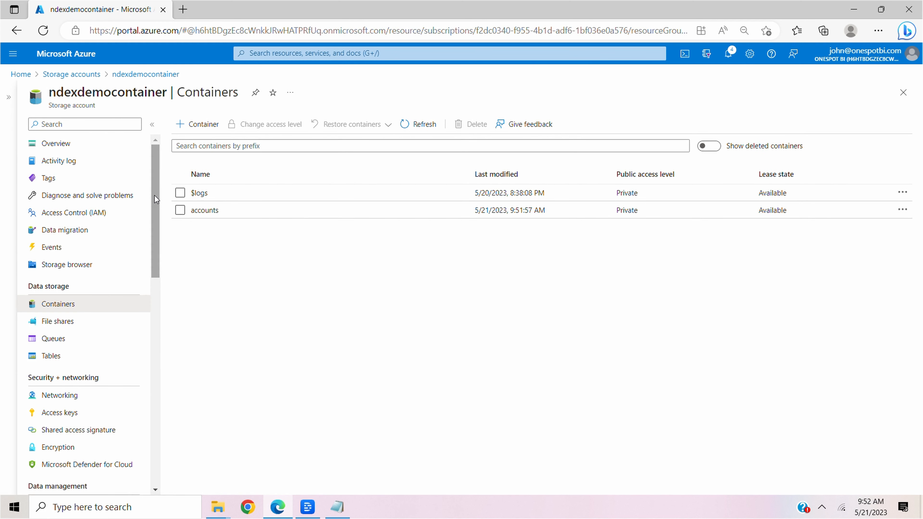
mouse_move(154, 196)
mouse_down()
mouse_move(160, 301)
mouse_move(151, 316)
mouse_up()
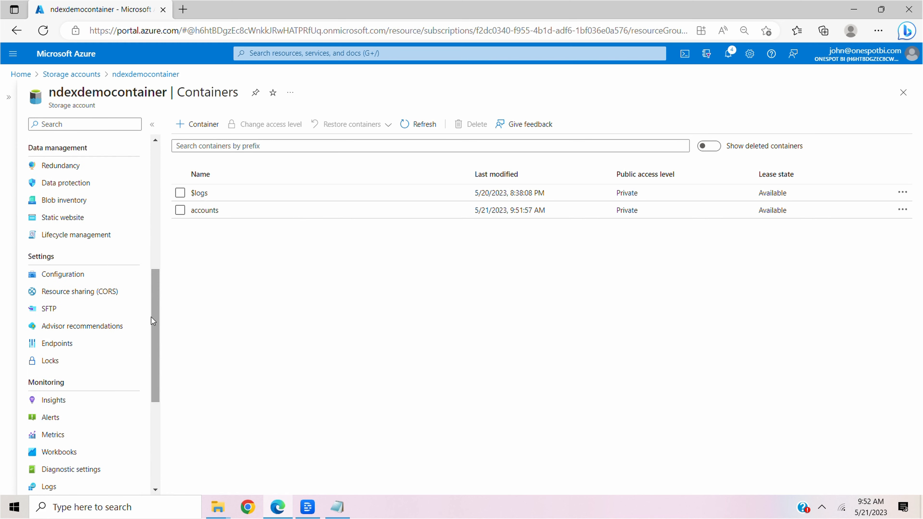
click(49, 309)
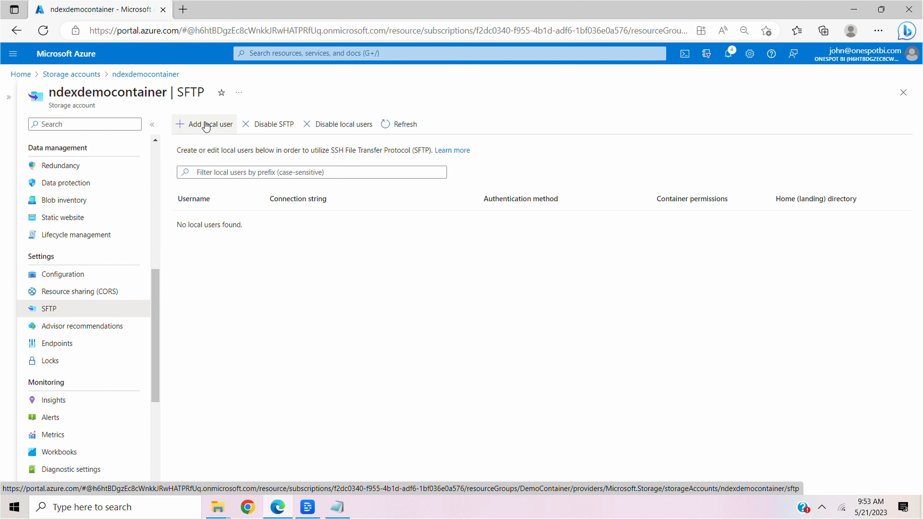
click(206, 126)
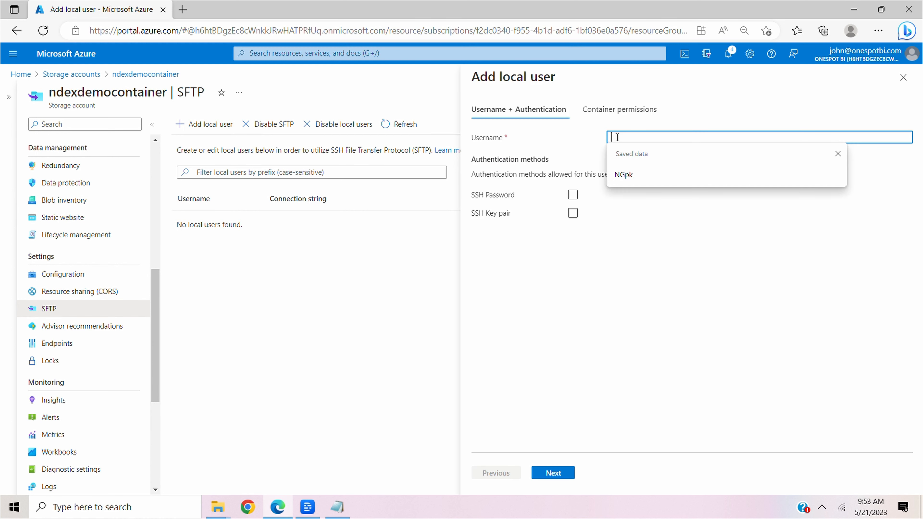
text(ndexdemo)
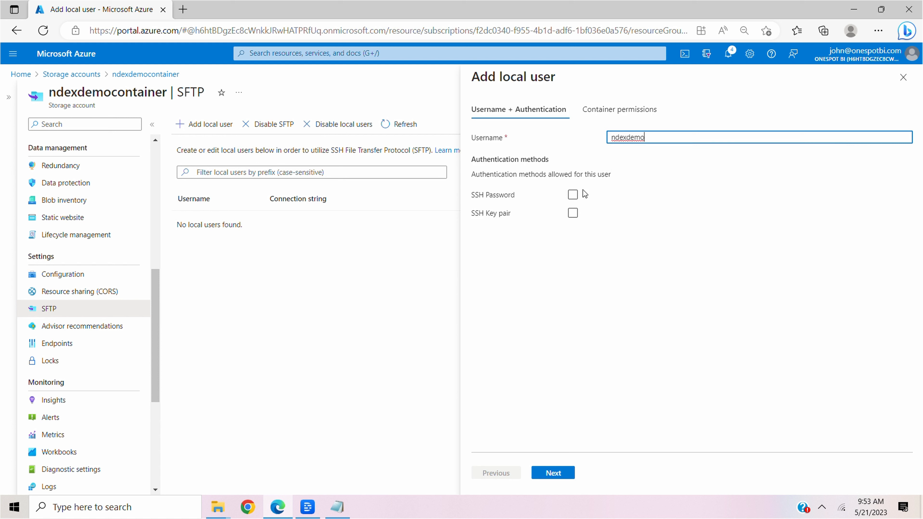
click(573, 196)
click(572, 196)
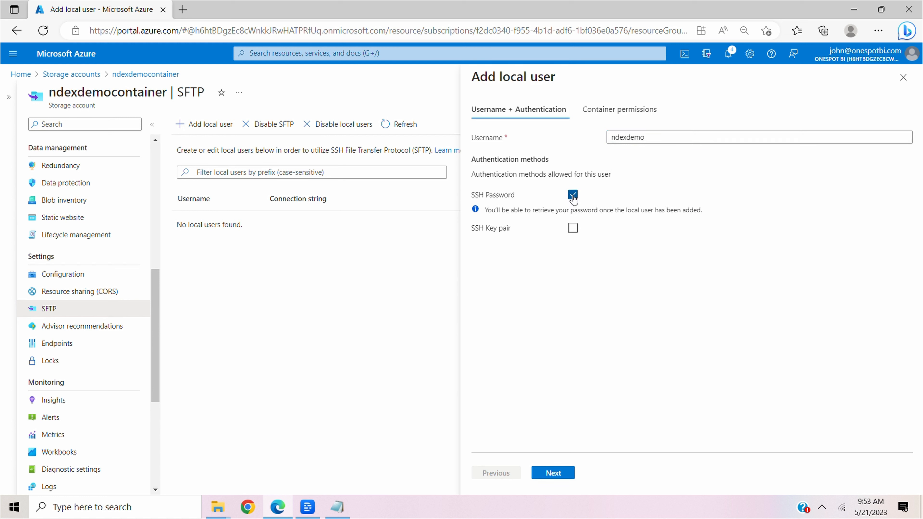
click(548, 475)
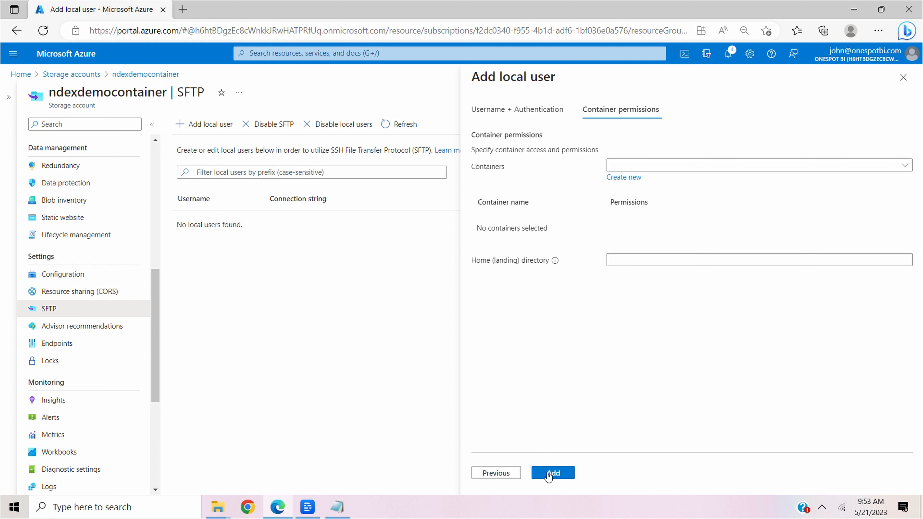
Grant the new local user all permissions on the accounts container.
click(905, 166)
click(615, 182)
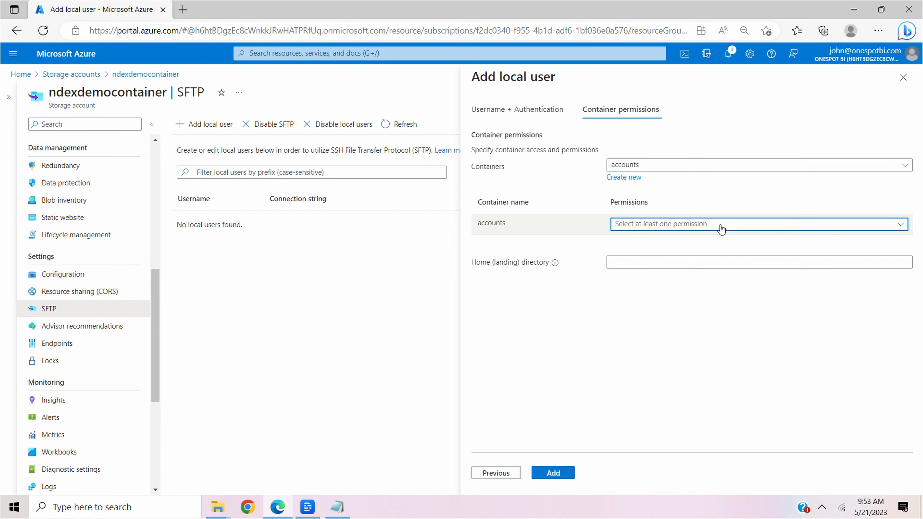
click(721, 227)
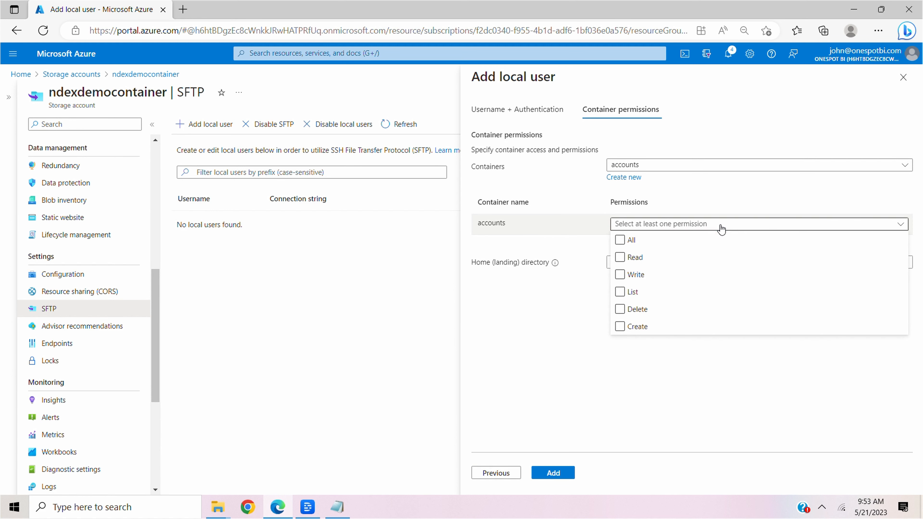
click(620, 240)
Set the new local user's home directory to accounts/uploads and add the user.
click(624, 262)
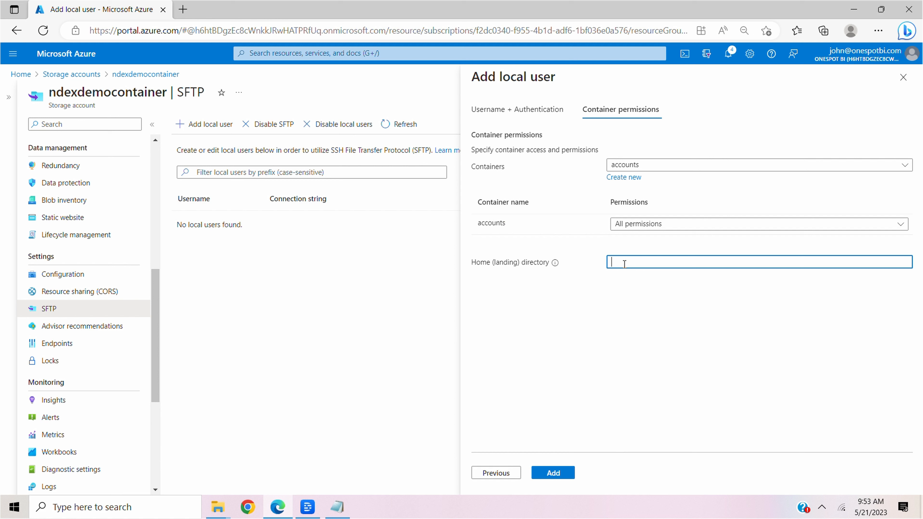
text(accounts/uploads)
click(545, 472)
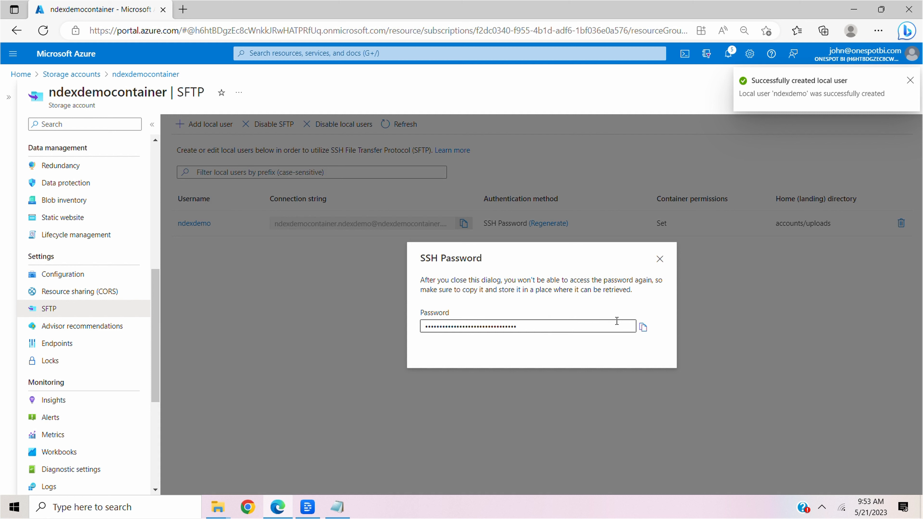
Copy the generated SSH password and switch to the text editor to store it, and copy the ndexdemo user's connection string.
click(643, 327)
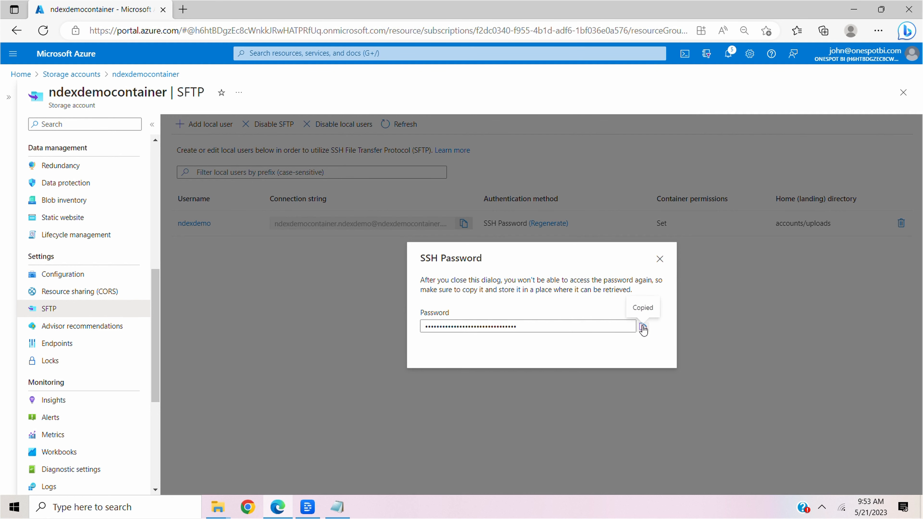
click(337, 507)
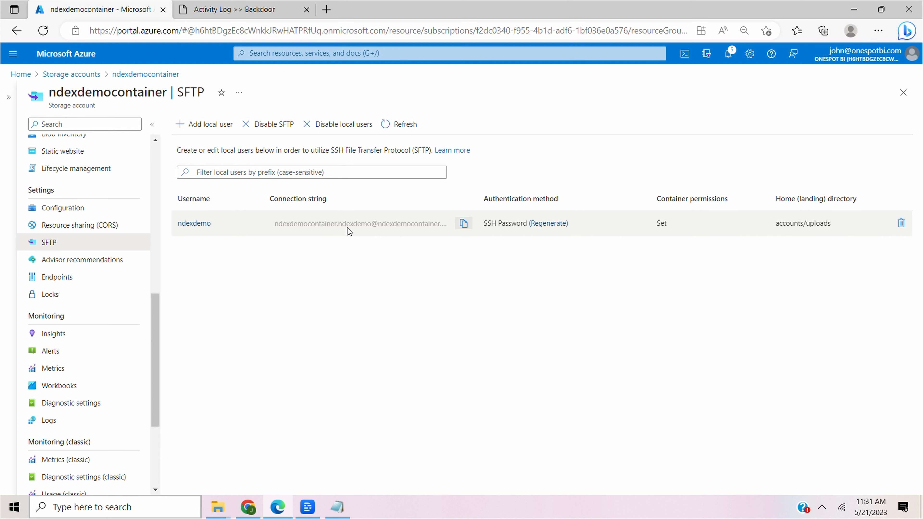
click(462, 226)
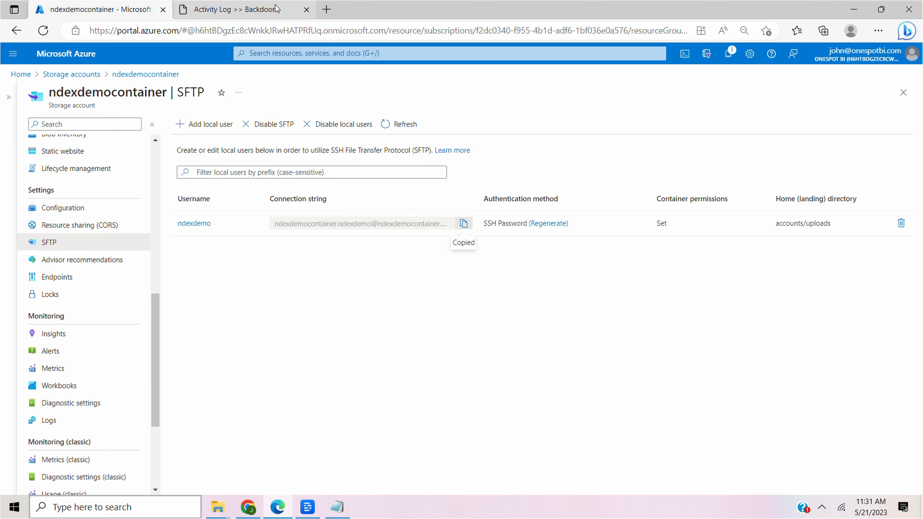
Switch to the Ndex Back Office and start adding a destination server under Interface Management.
click(279, 9)
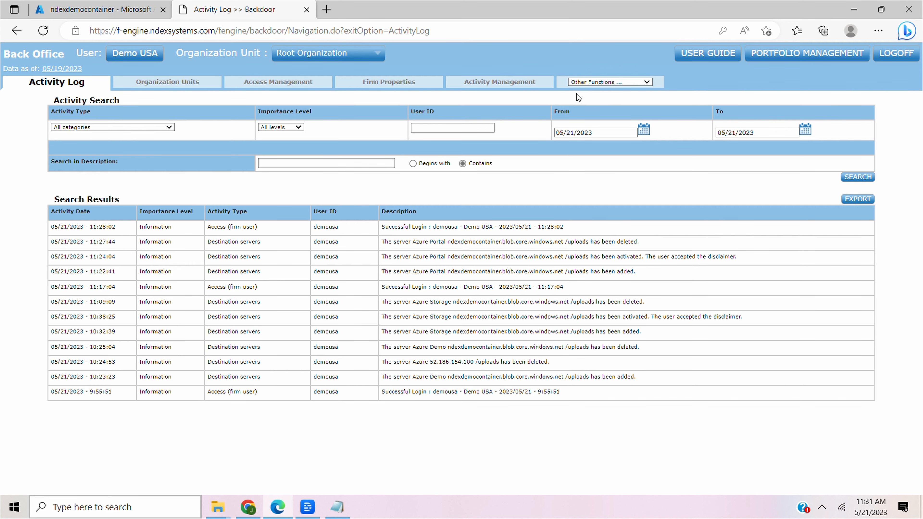
click(619, 82)
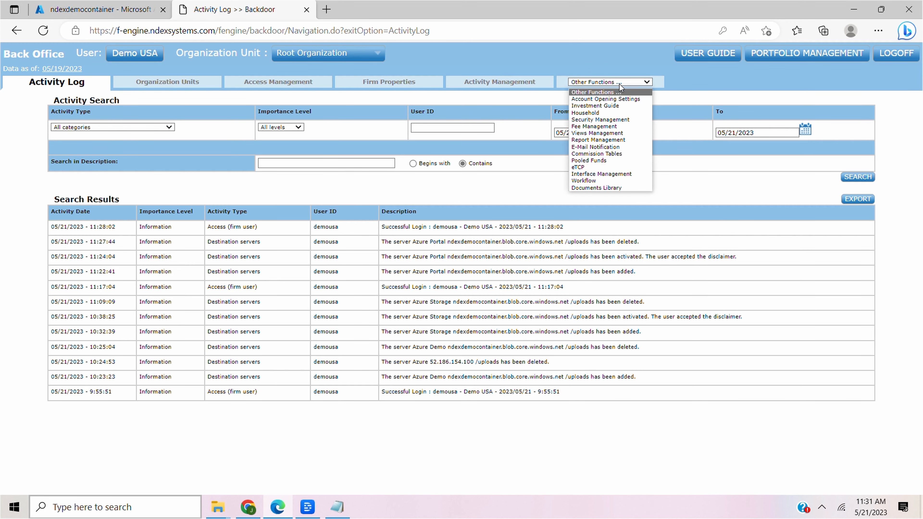
click(609, 174)
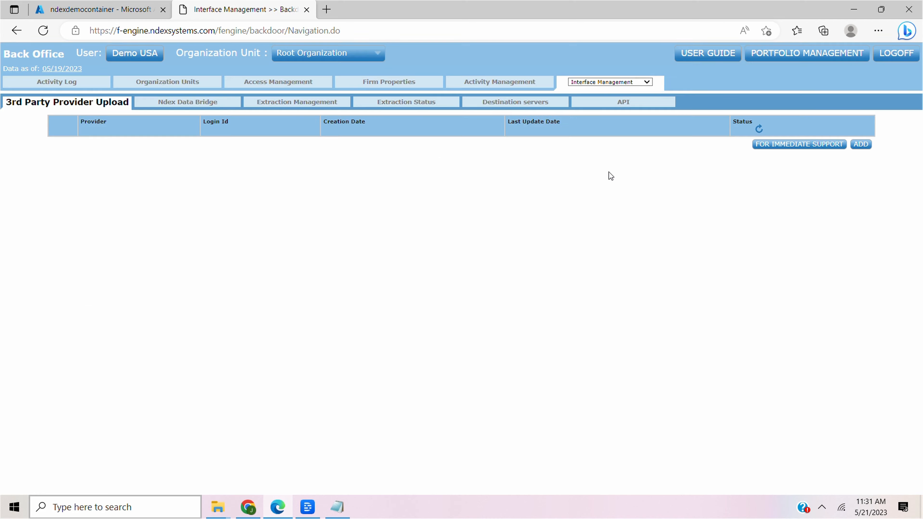
click(506, 106)
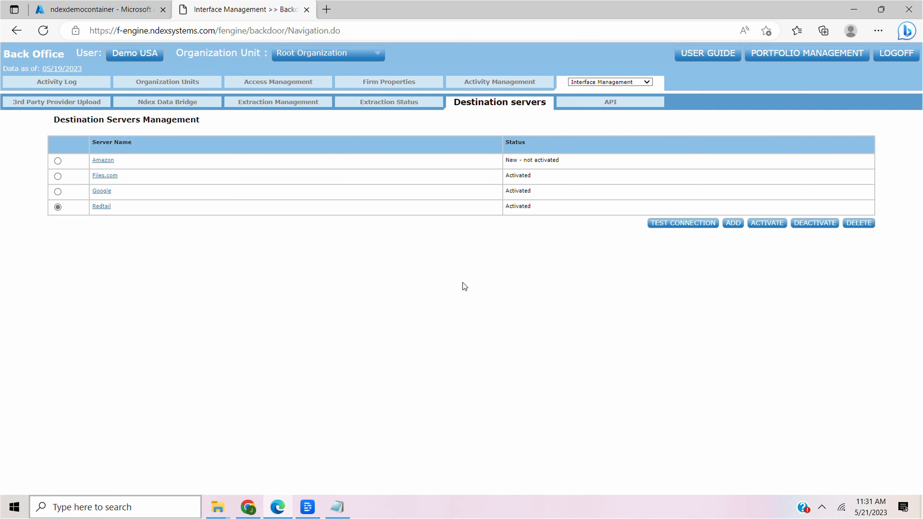
click(733, 223)
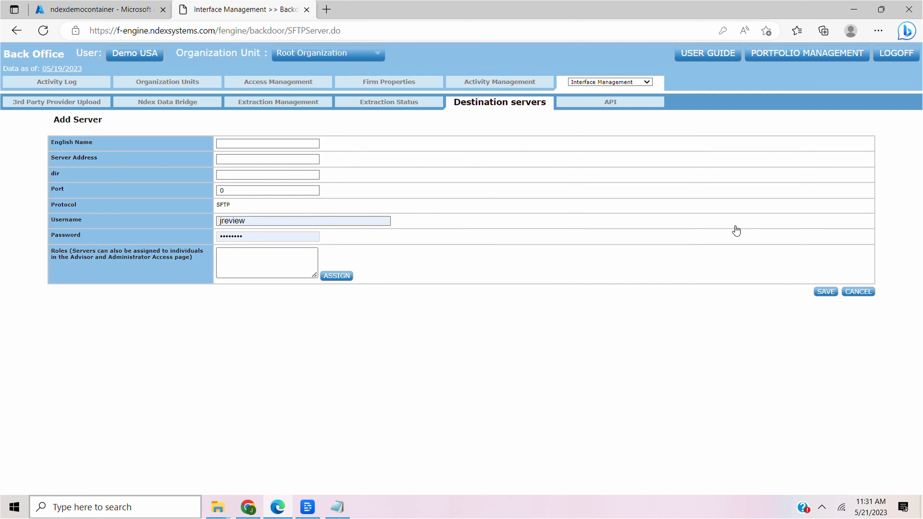
Name the new server Ndex Demo and paste the copied connection string as its server address.
click(224, 146)
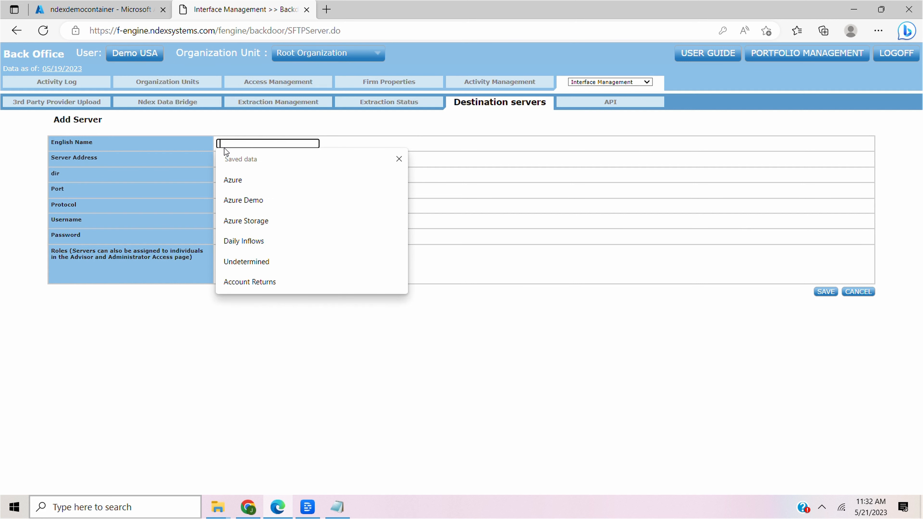
text(Ndex Demo)
click(235, 159)
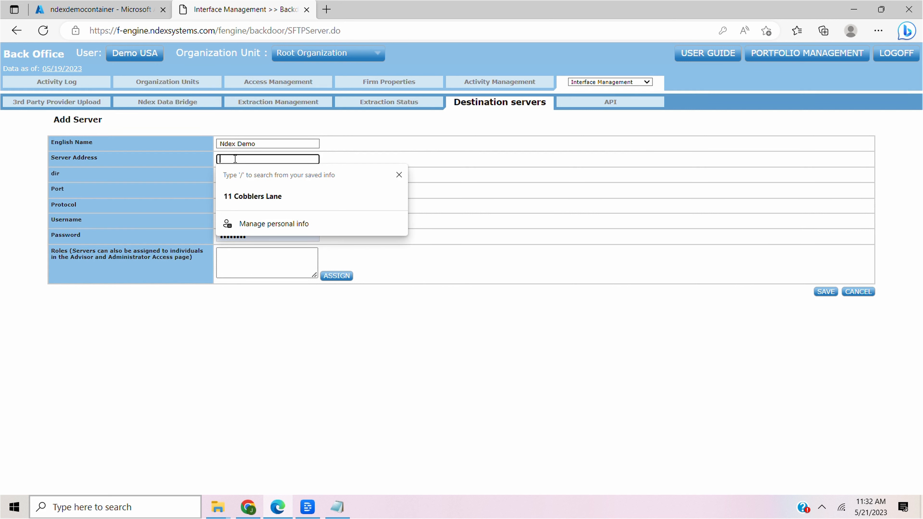
key(ctrl+v)
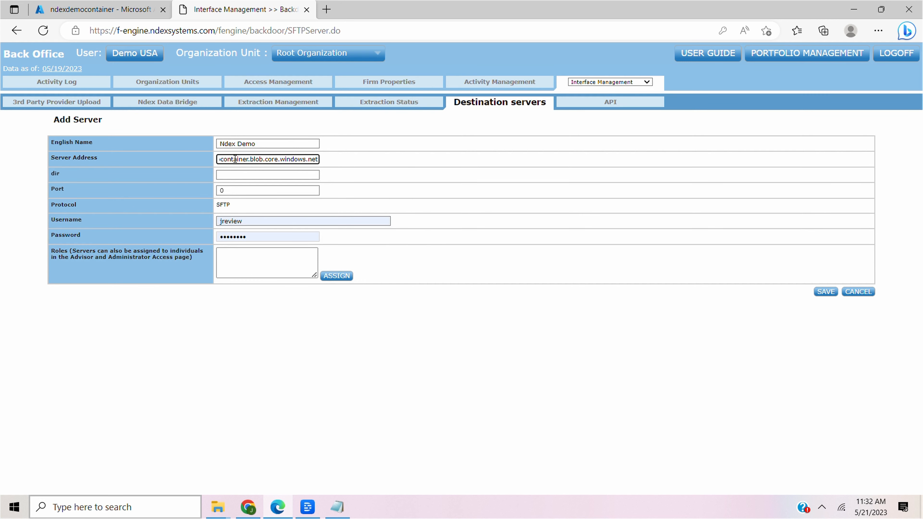
Set the new server's directory to /uploads and its port to 22.
click(229, 175)
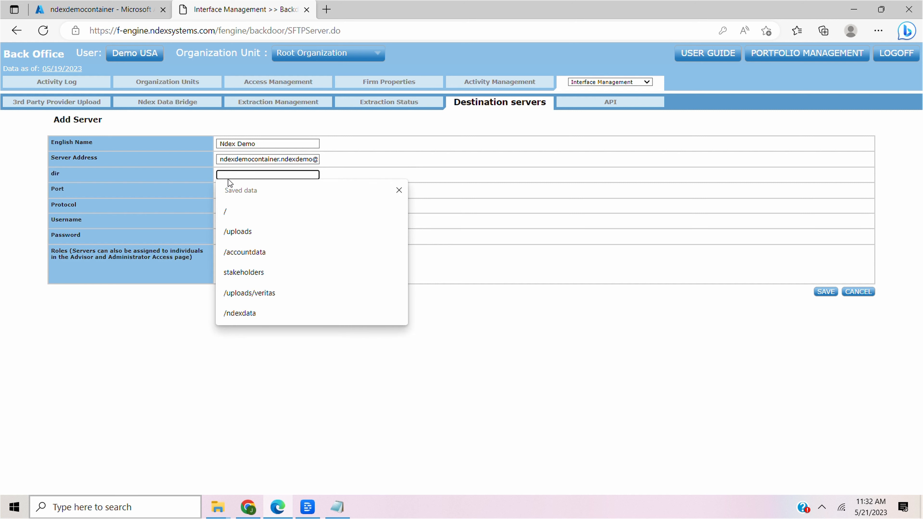
text(/u)
text(ploads)
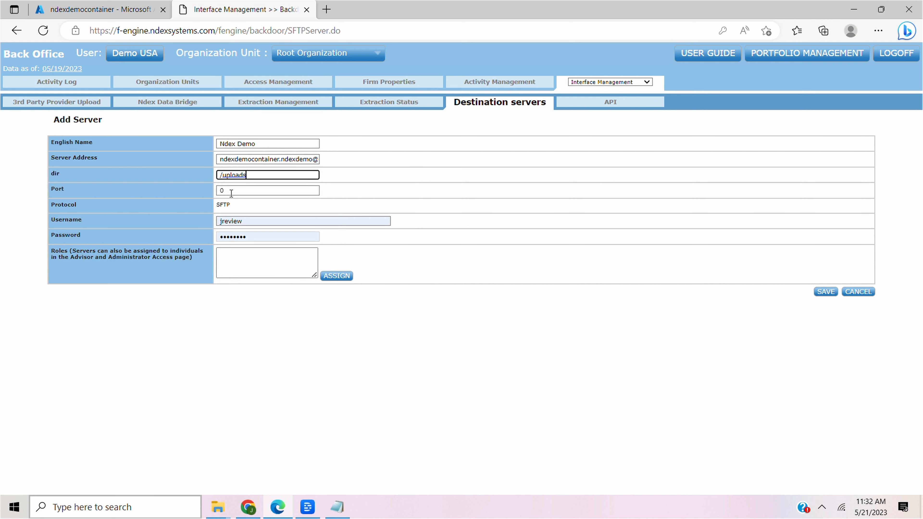
click(231, 191)
text(22)
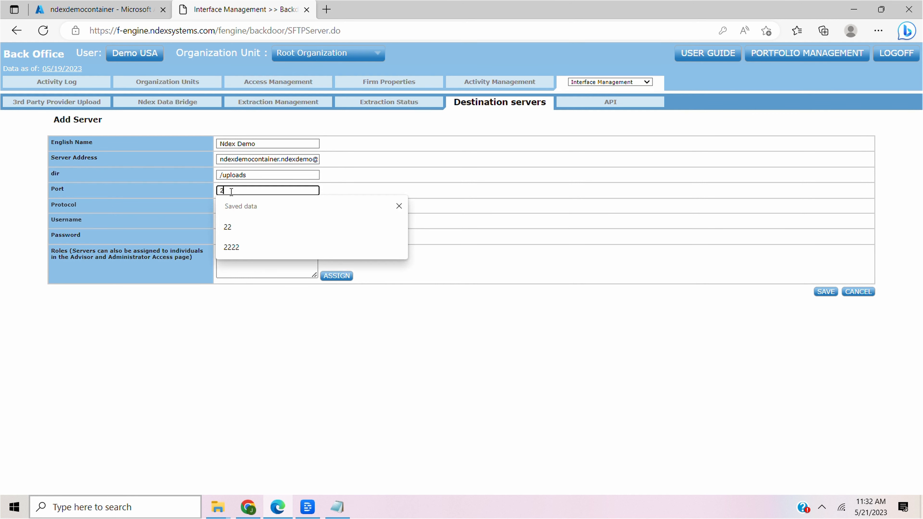
Replace the prefilled username with ndexdemocontainer.ndexdemo, copied from the part of the server address before the @ sign.
click(243, 222)
key(BackSpace)
key(BackSpace)
key(BackSpace)
key(BackSpace)
key(BackSpace)
key(BackSpace)
key(BackSpace)
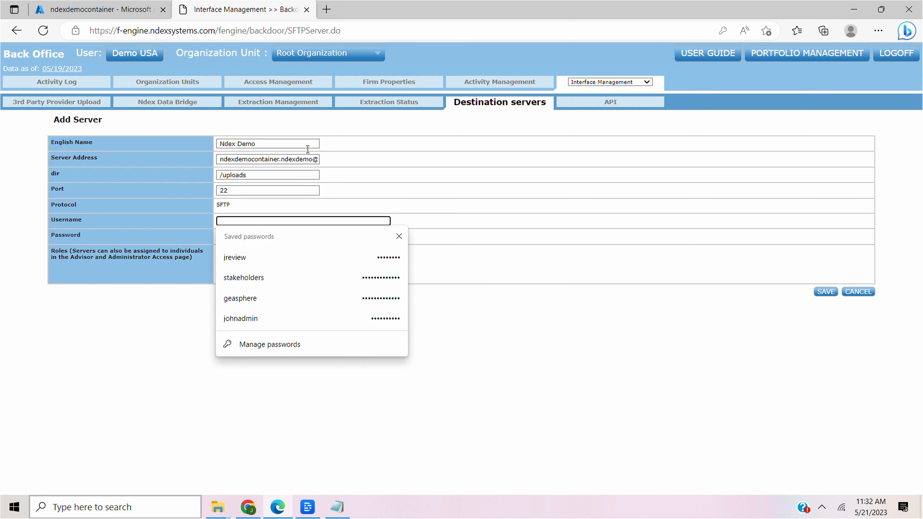
drag(312, 160, 212, 165)
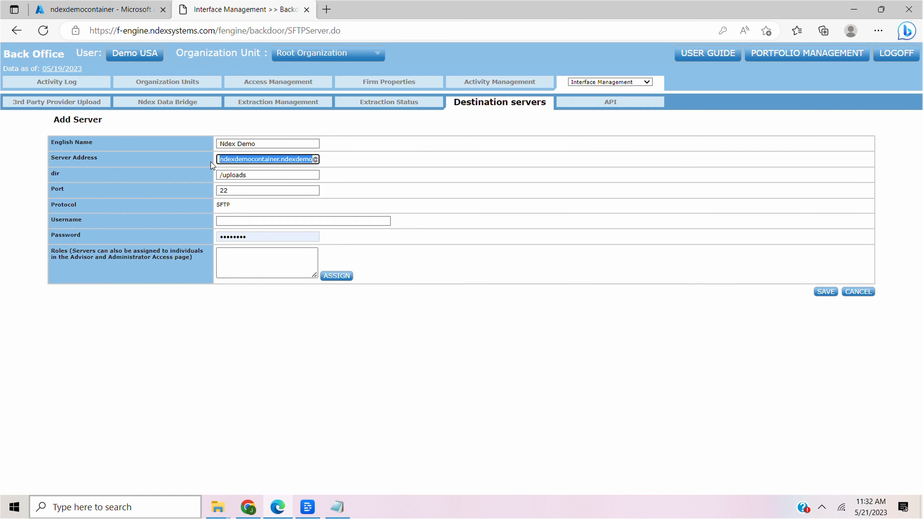
key(ctrl+c)
click(221, 220)
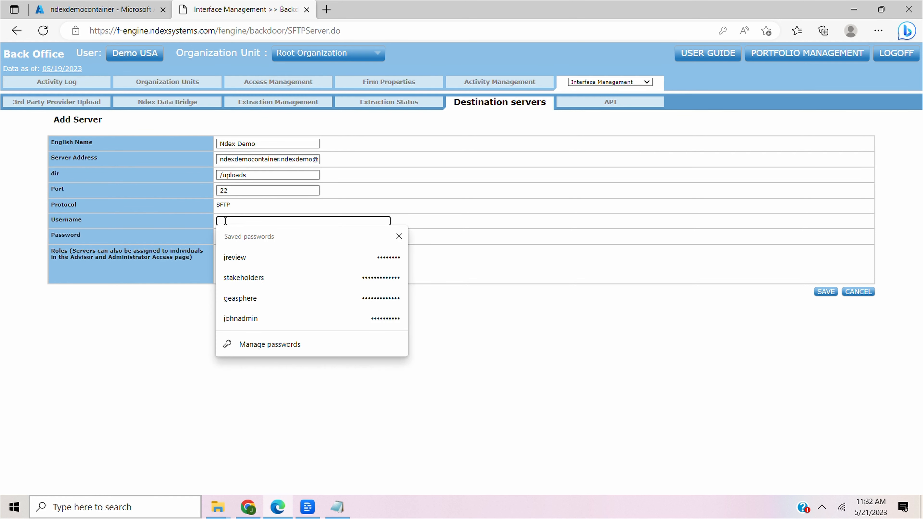
key(ctrl+v)
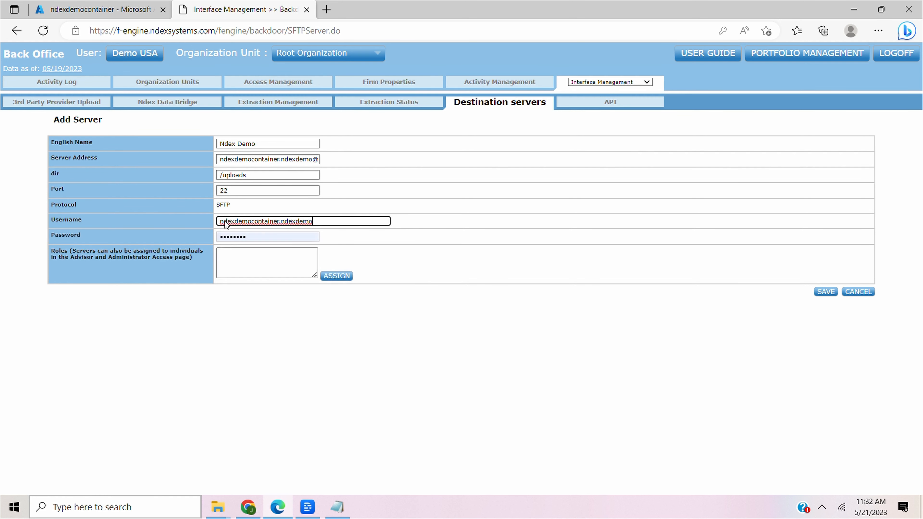
Remove the user portion from the server address, leaving ndexdemocontainer.blob.core.windows.net.
click(313, 159)
key(BackSpace)
key(BackSpace)
key(BackSpace)
key(BackSpace)
key(BackSpace)
key(BackSpace)
key(BackSpace)
key(BackSpace)
key(BackSpace)
key(BackSpace)
key(BackSpace)
key(BackSpace)
key(BackSpace)
key(BackSpace)
key(BackSpace)
key(BackSpace)
key(BackSpace)
key(BackSpace)
key(BackSpace)
key(BackSpace)
key(BackSpace)
key(BackSpace)
key(BackSpace)
key(BackSpace)
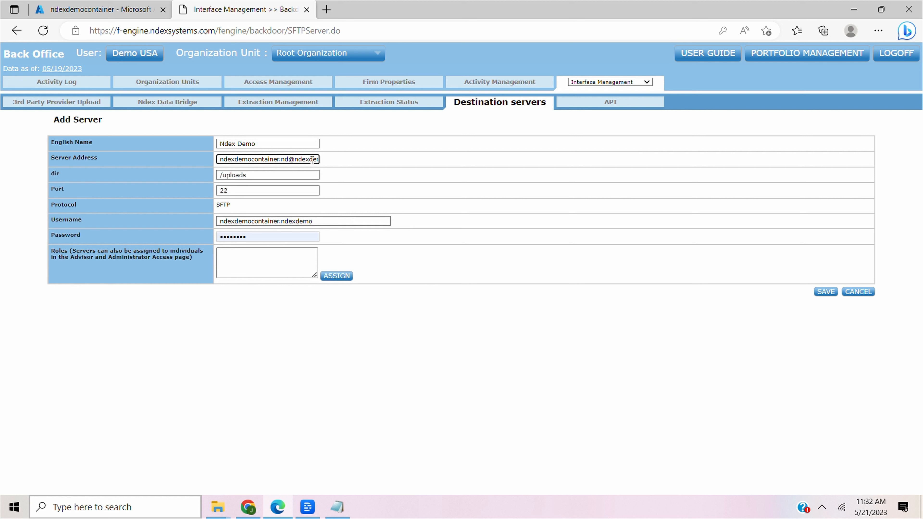
Replace the prefilled password with the SSH password copied from the text editor.
key(BackSpace)
key(Delete)
click(259, 235)
key(BackSpace)
key(BackSpace)
key(BackSpace)
key(BackSpace)
key(BackSpace)
key(BackSpace)
key(BackSpace)
key(BackSpace)
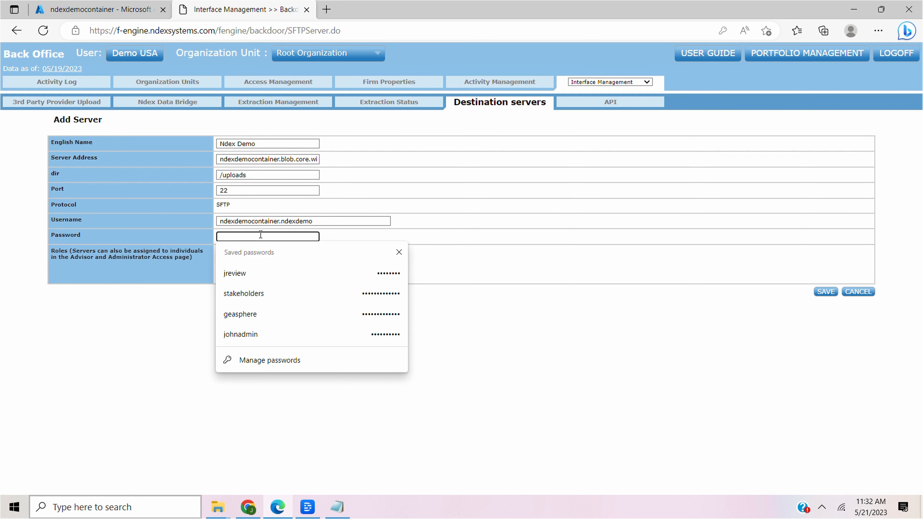
click(337, 507)
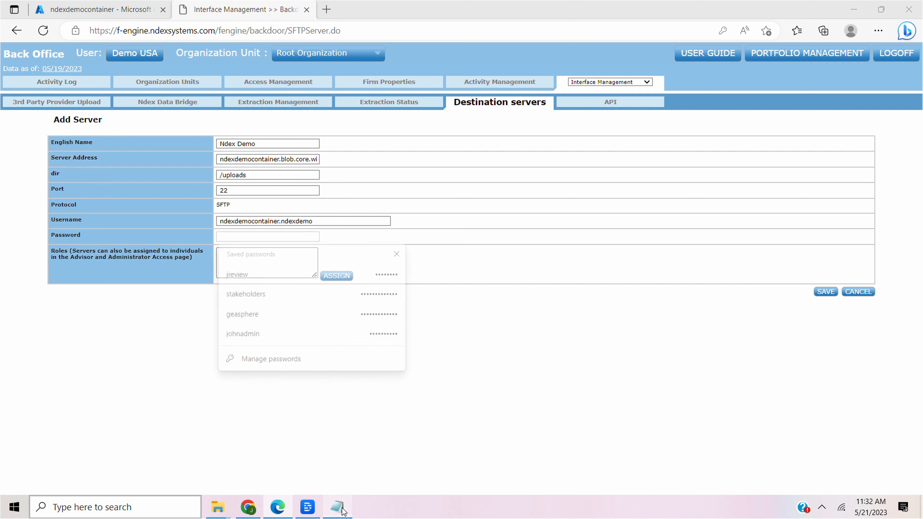
key(alt+Tab)
key(ctrl+v)
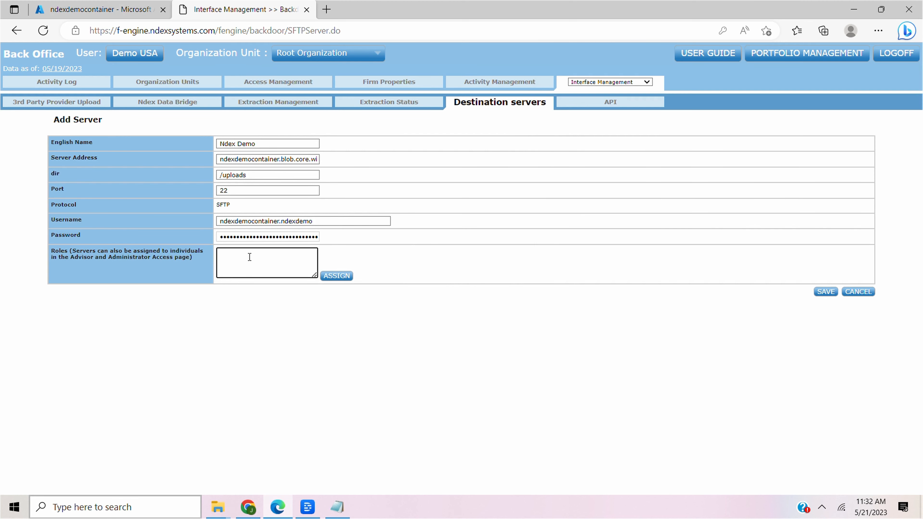
Assign the Demo USA role to the new server and save it.
click(335, 276)
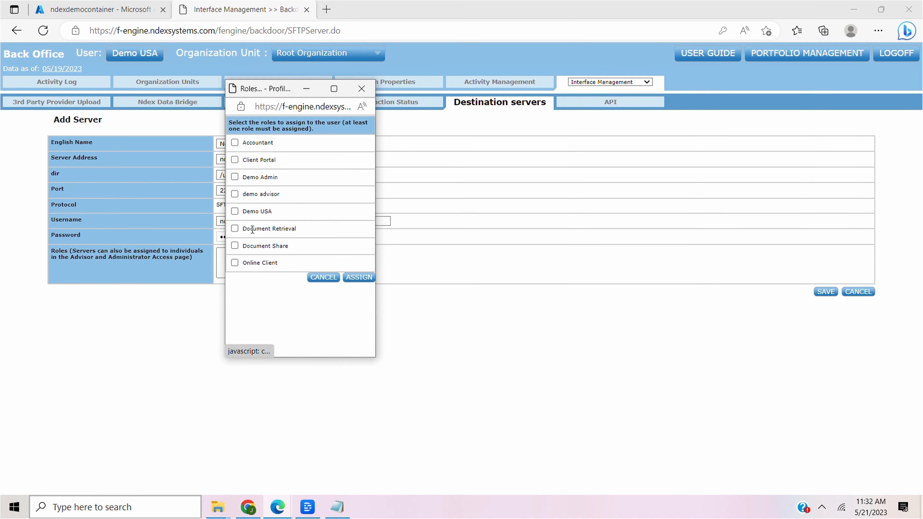
click(235, 211)
click(358, 277)
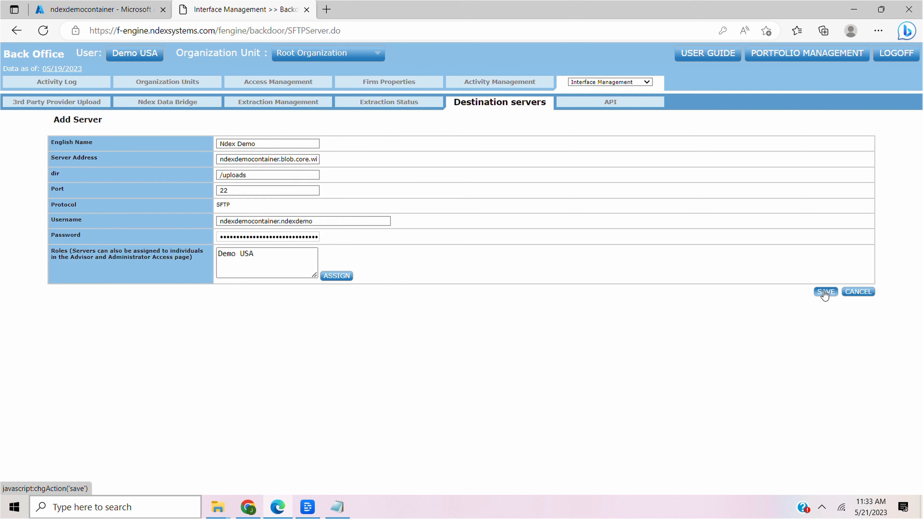
click(825, 292)
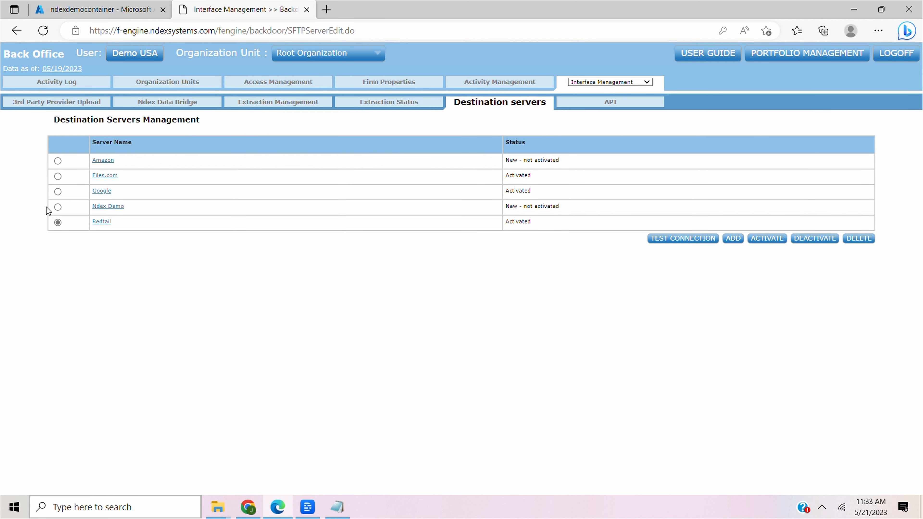
Activate the Ndex Demo destination server and agree to the data transmission notice.
click(57, 207)
click(760, 240)
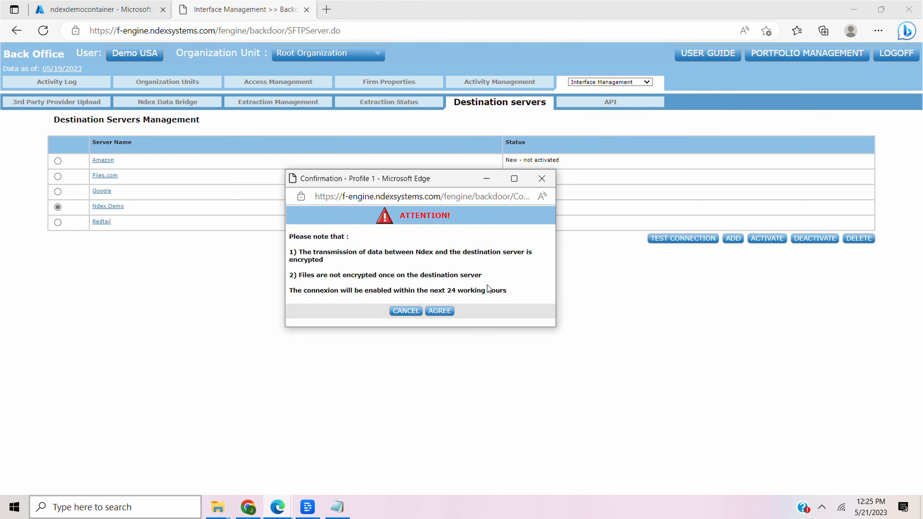
click(440, 310)
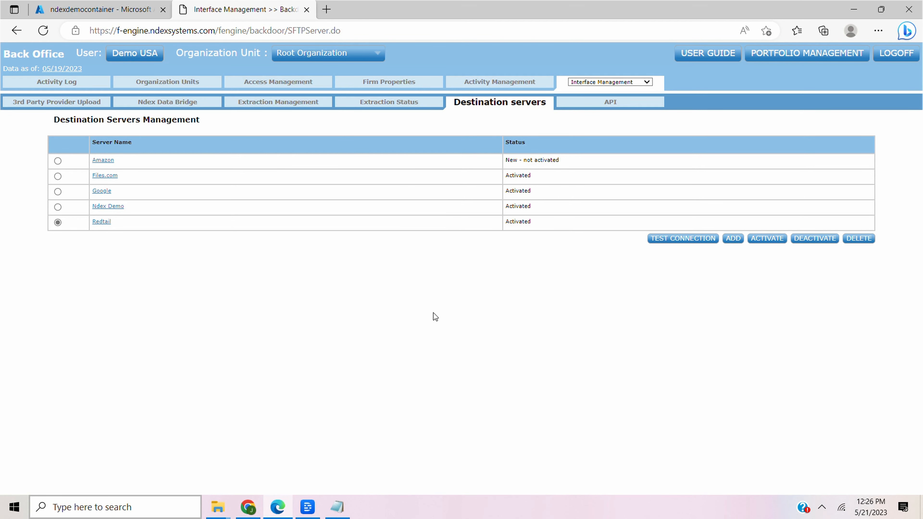